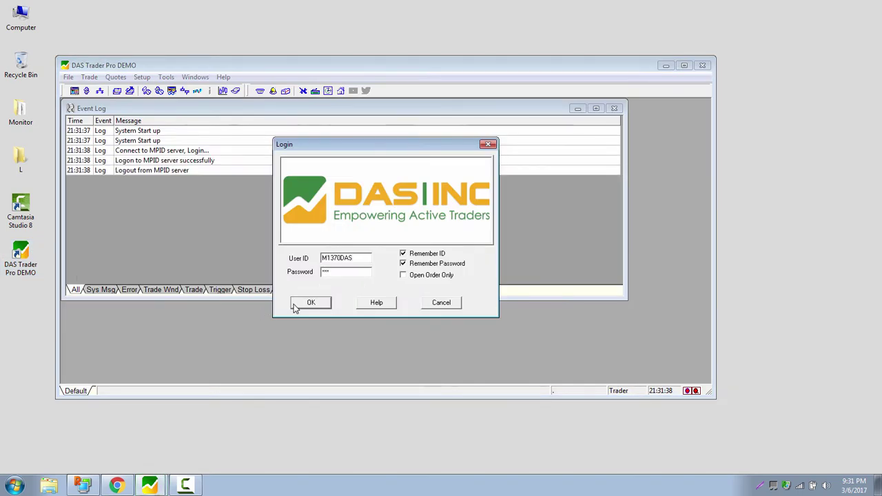
- Log in to the demo account with the remembered credentials and dismiss the password change request
left_click(298, 304)
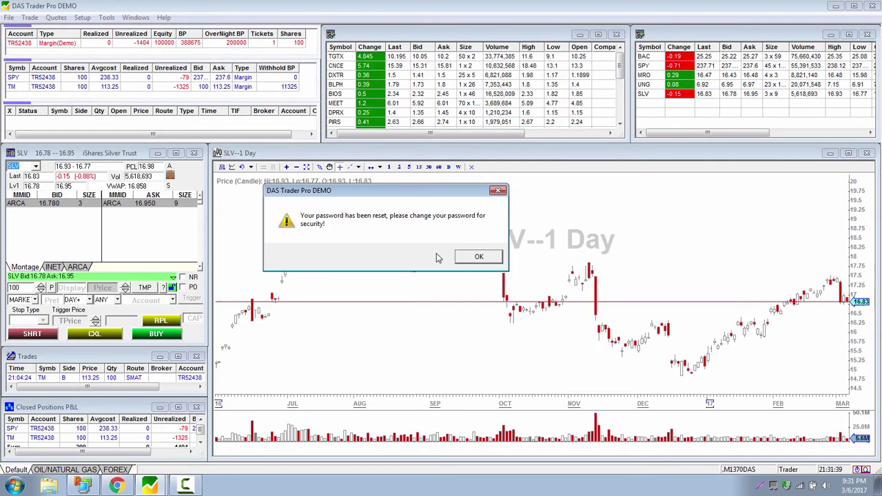
left_click(463, 257)
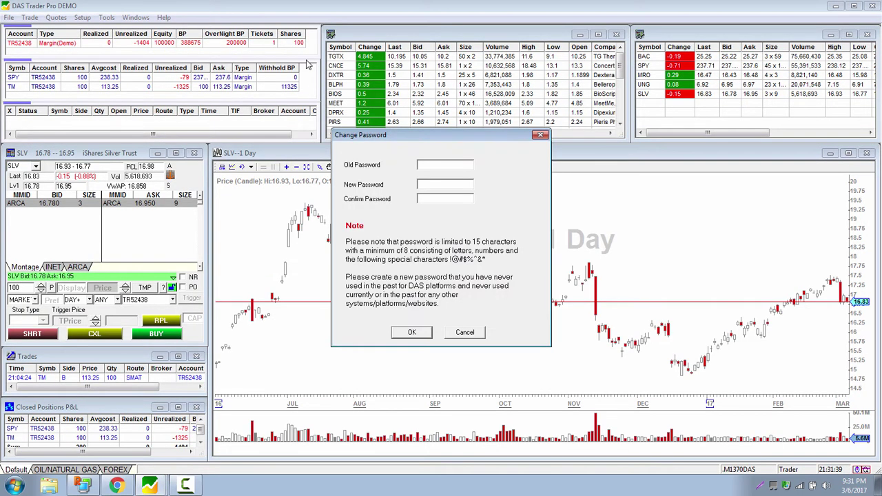
left_click(541, 135)
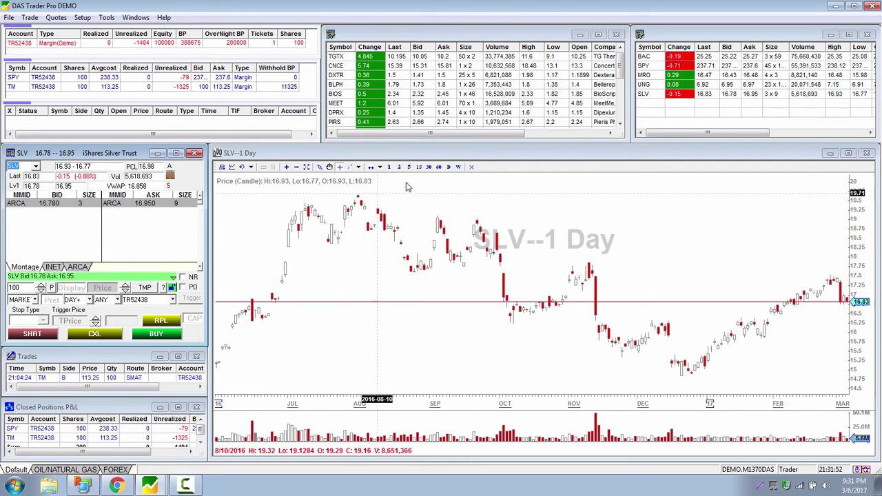
- Show the UNG, SPY, BAC and SLV watchlist symbols in the montage and daily chart, ending on SLV
left_click(644, 80)
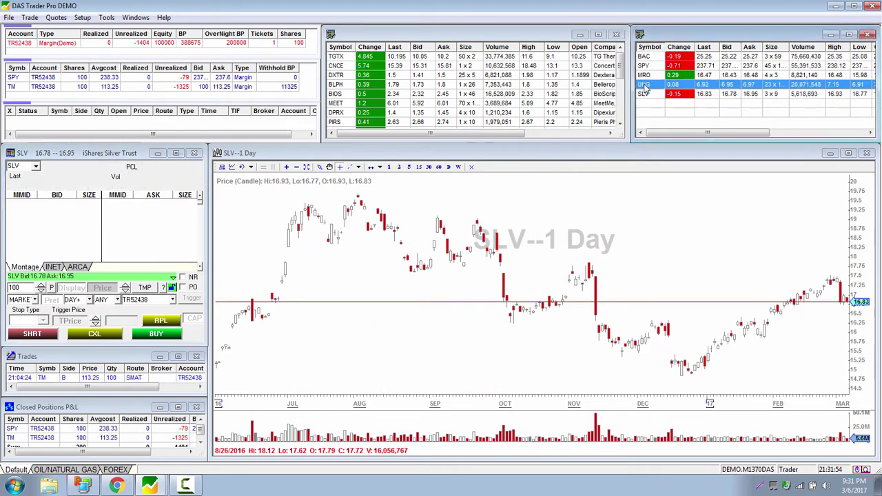
left_click(644, 65)
left_click(644, 56)
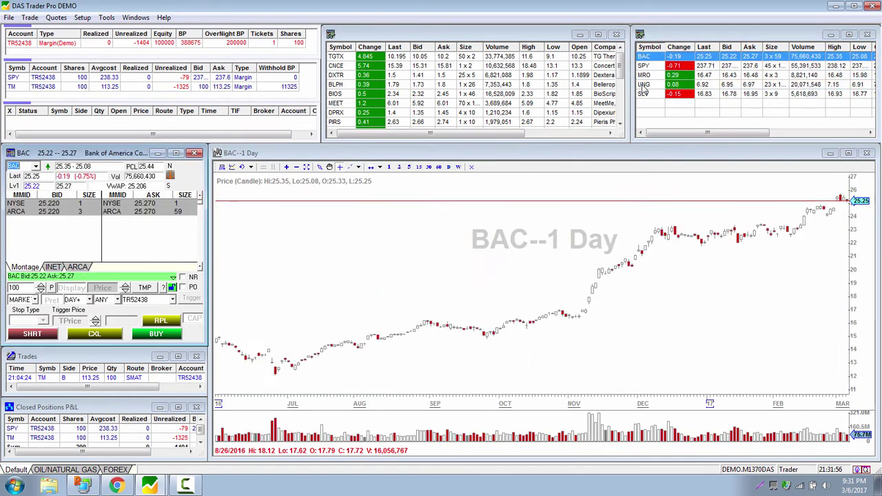
left_click(645, 84)
left_click(643, 95)
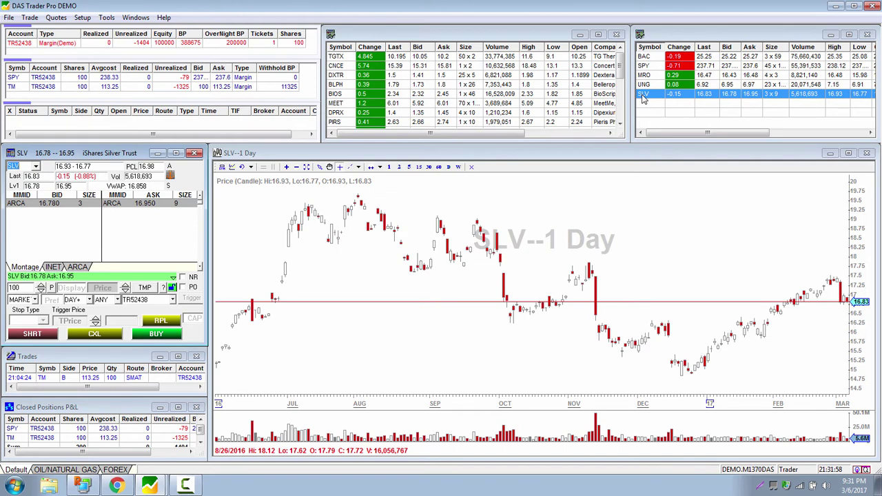
- Draw a Fibonacci Line on the SLV daily chart from the early August 2016 high, about 19.7, to the early June 2016 low, about 15.1
right_click(355, 232)
mouse_move(403, 275)
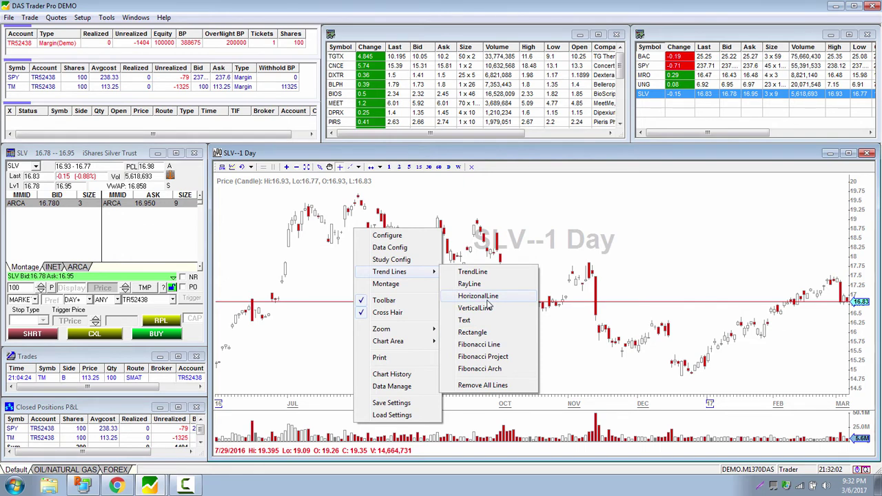
left_click(481, 349)
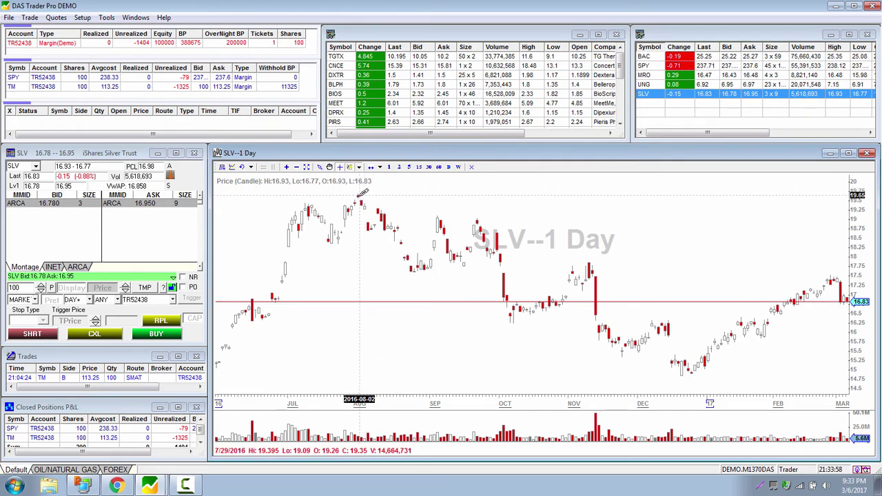
right_click(373, 211)
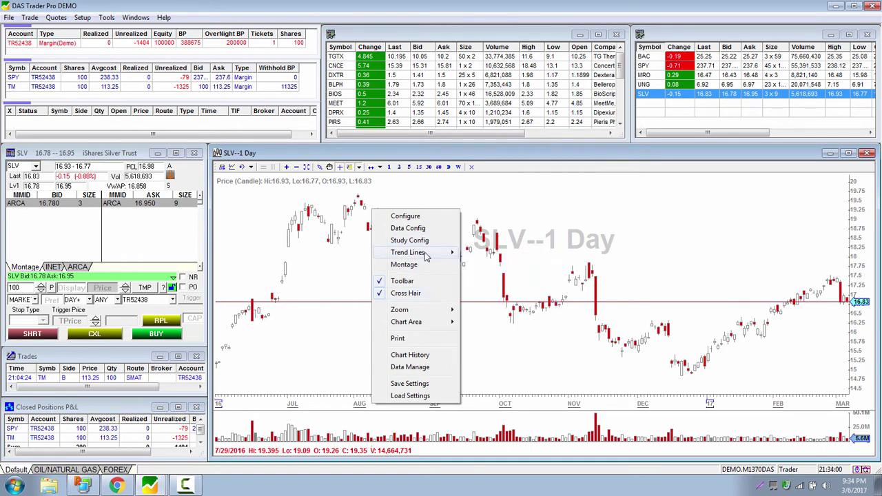
mouse_move(426, 254)
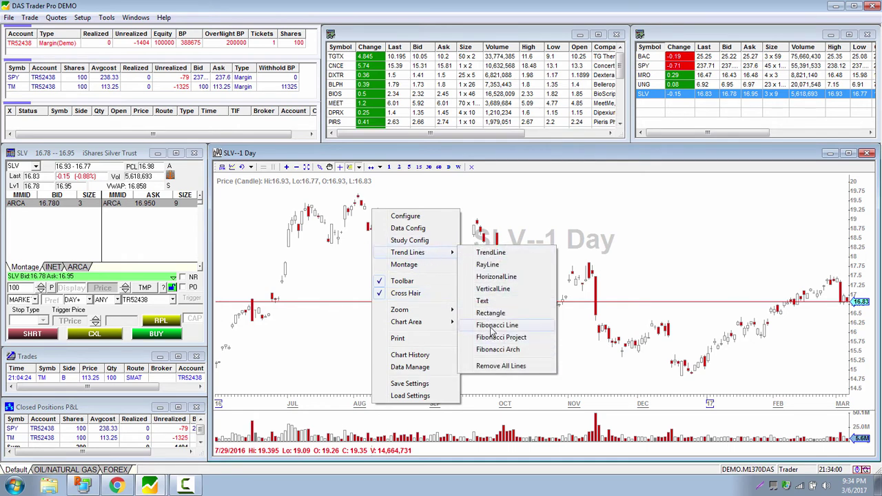
left_click(494, 350)
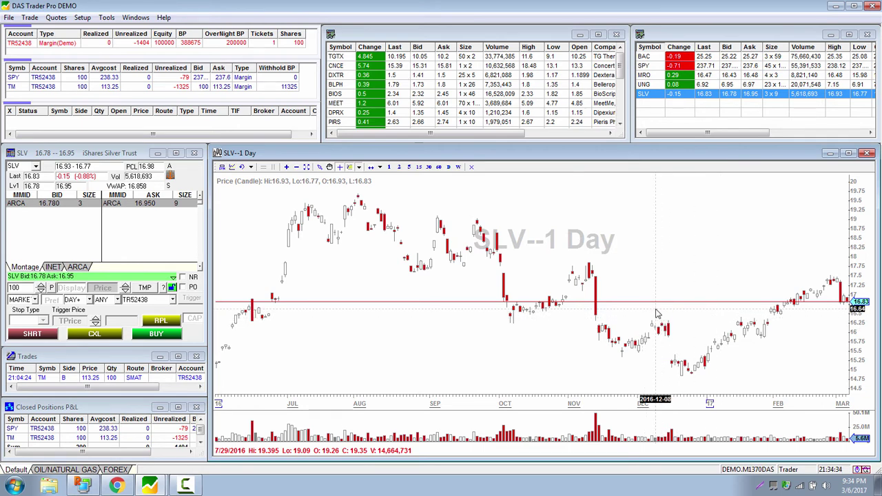
left_click(357, 193)
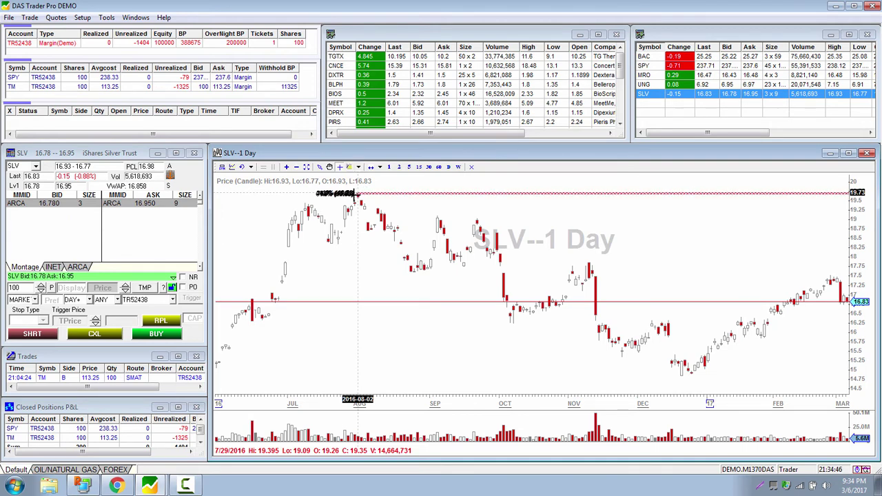
left_click_drag(356, 193, 216, 366)
left_click(215, 365)
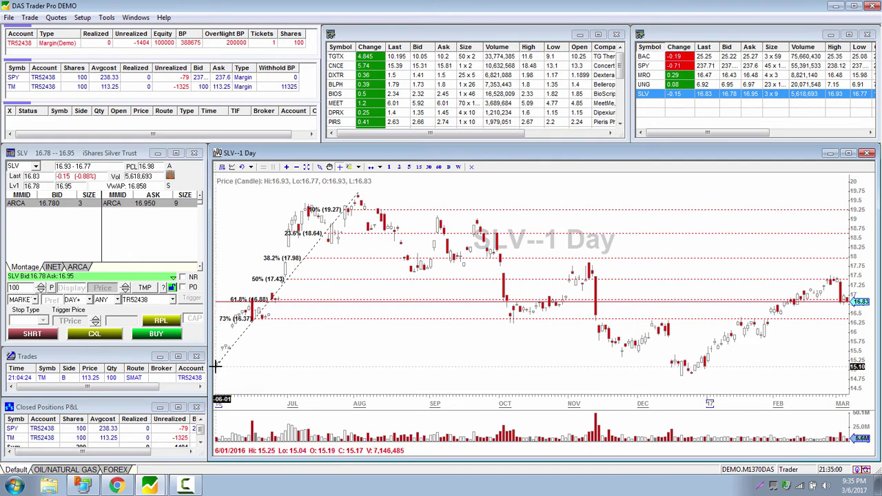
left_click_drag(216, 366, 216, 367)
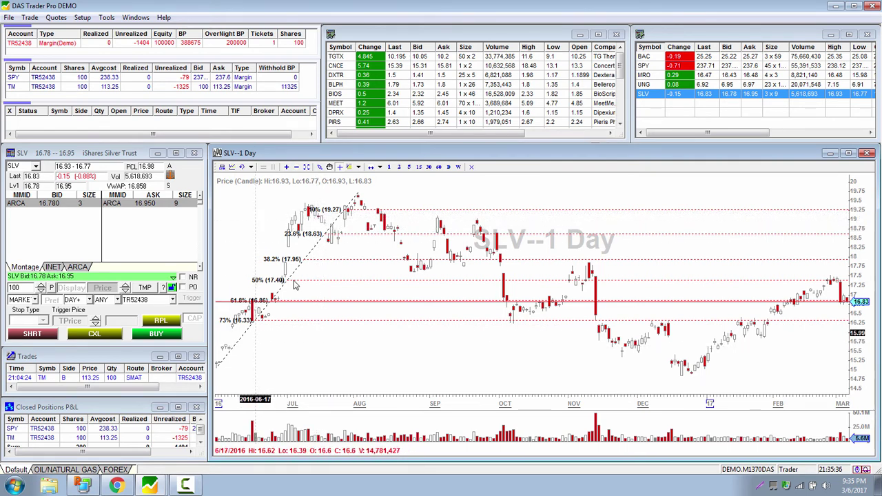
- Open the configuration of the drawn Fibonacci line and inspect its line percentages
right_click(358, 198)
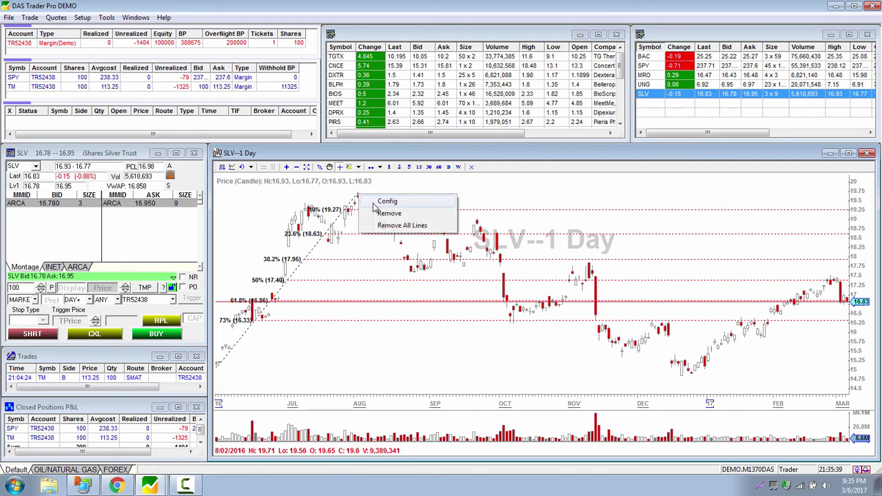
left_click(387, 182)
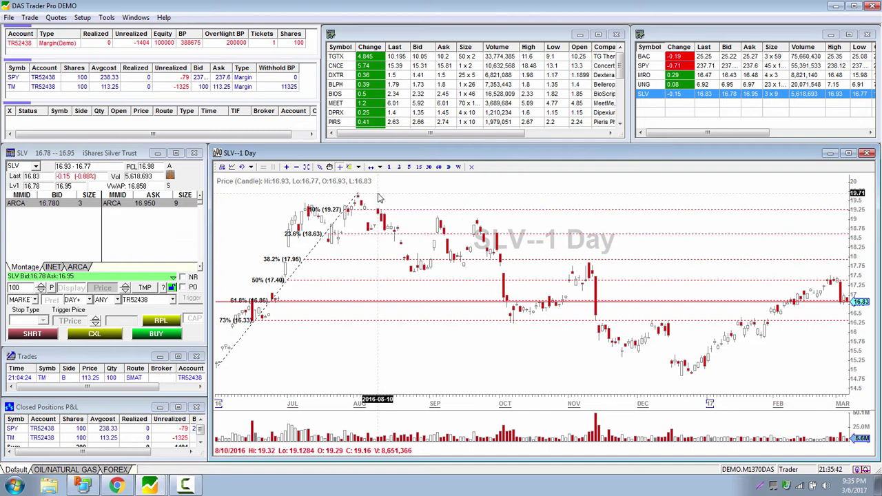
right_click(358, 195)
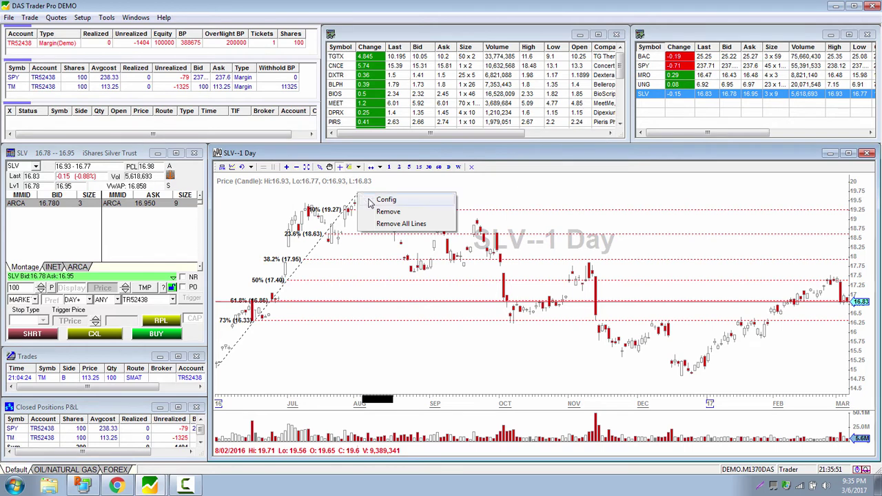
left_click(384, 200)
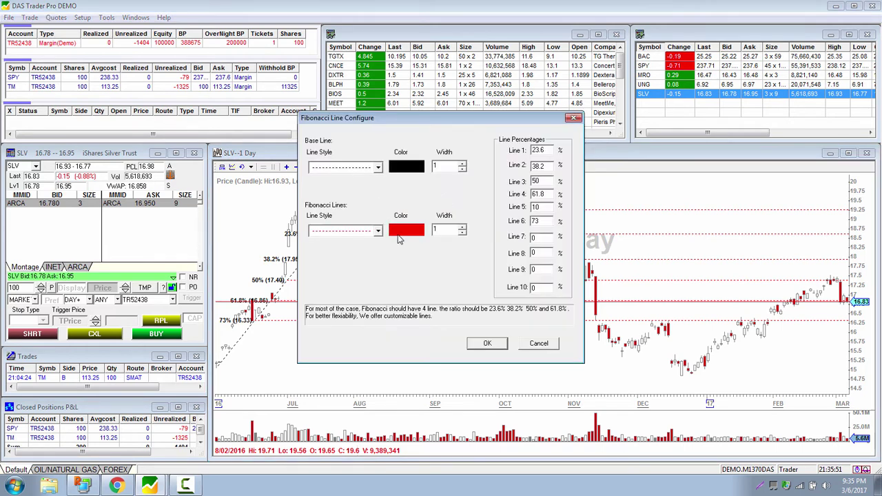
double_click(529, 221)
double_click(541, 208)
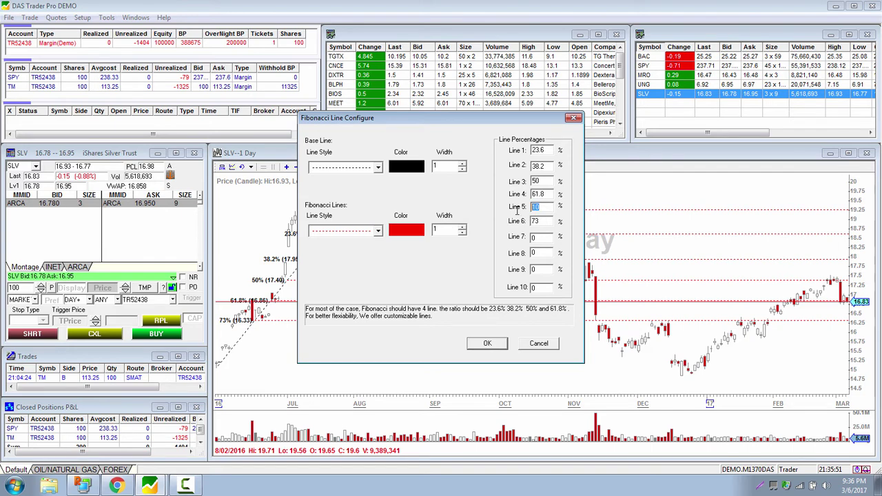
double_click(548, 195)
double_click(550, 180)
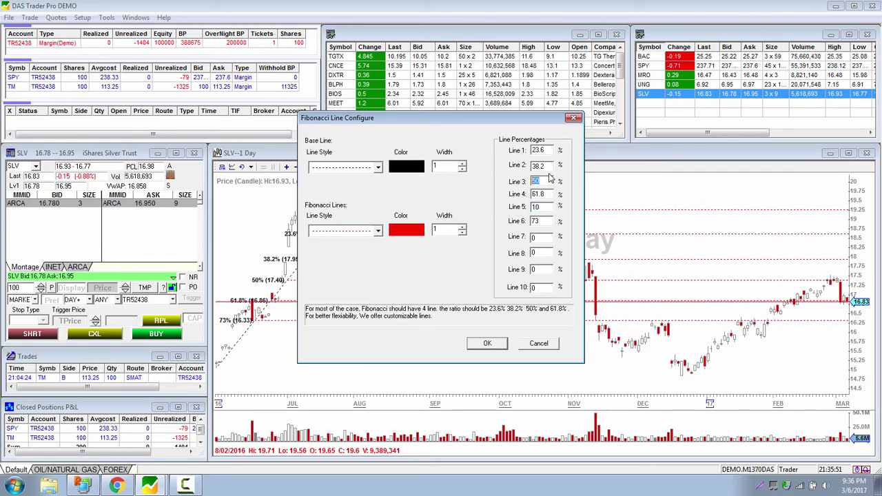
double_click(543, 166)
- Review the base line's style and color options and accept the Fibonacci line configuration
left_click(378, 167)
left_click(344, 188)
left_click(406, 167)
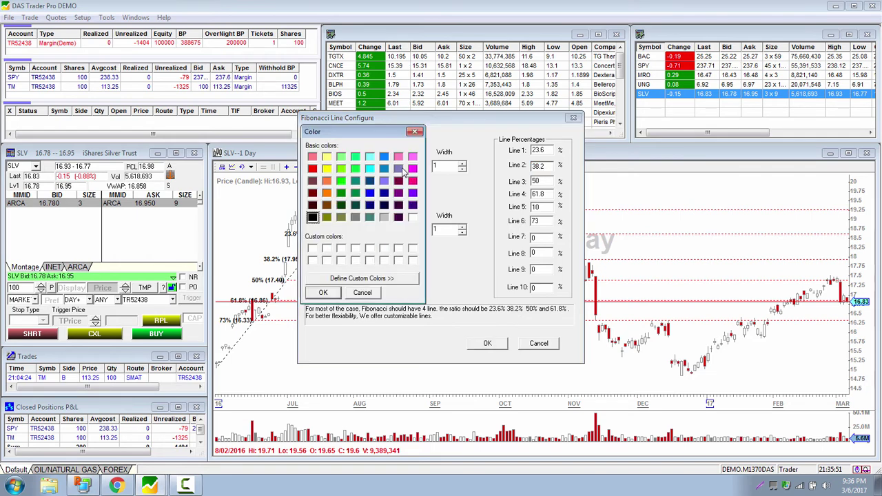
left_click(378, 293)
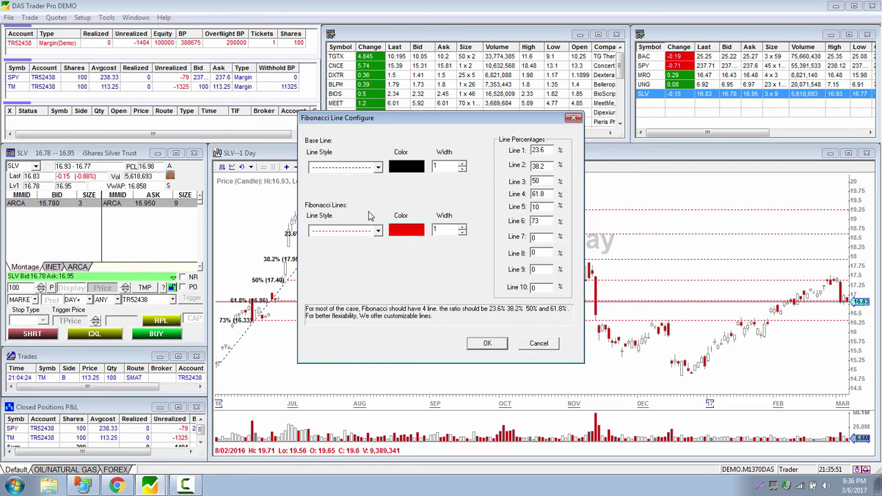
left_click(486, 343)
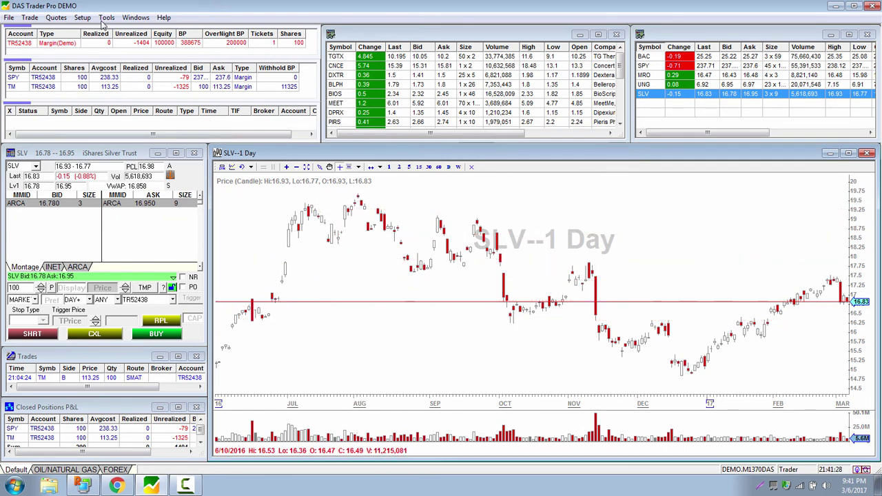
- Open the hotkey configuration and start a new hotkey item in the script builder
left_click(82, 17)
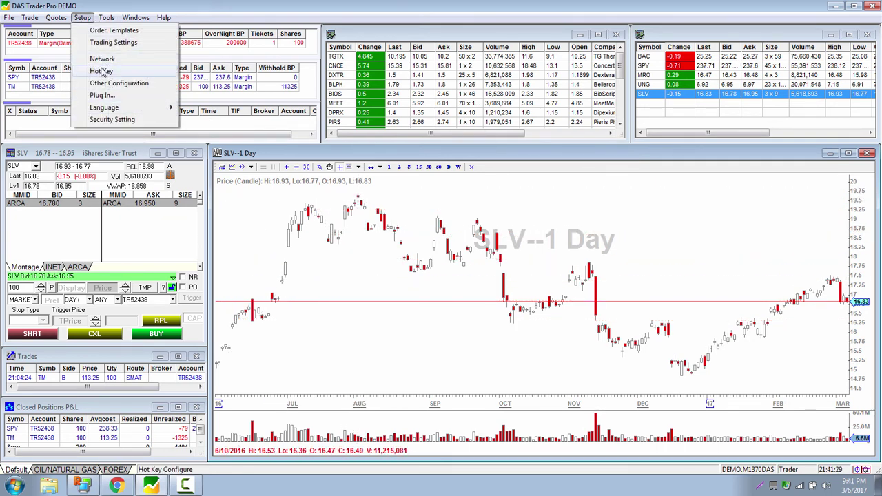
left_click(101, 72)
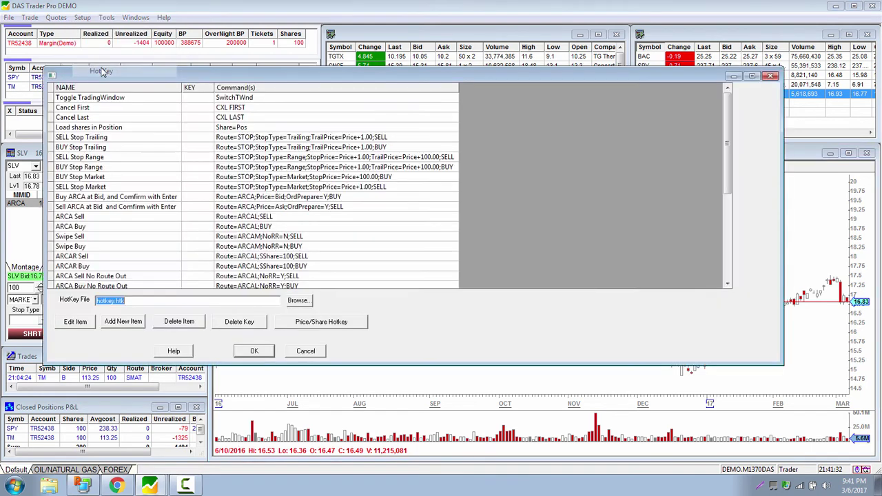
left_click(731, 179)
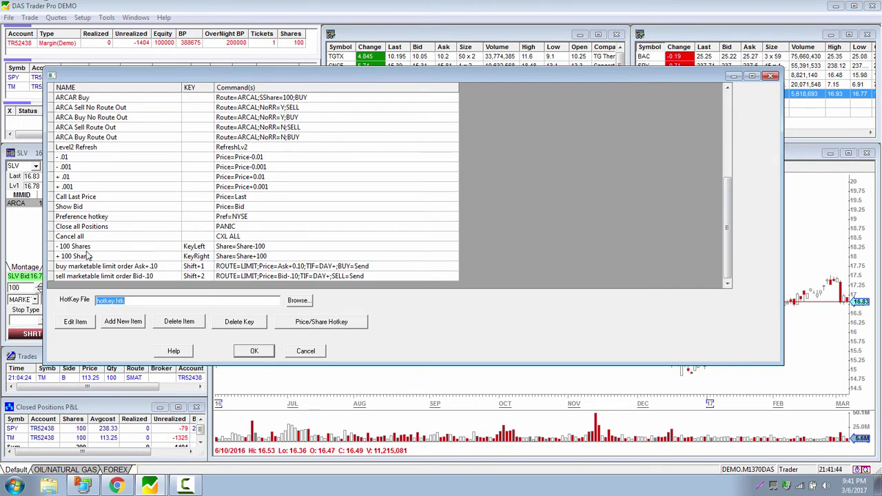
left_click(122, 321)
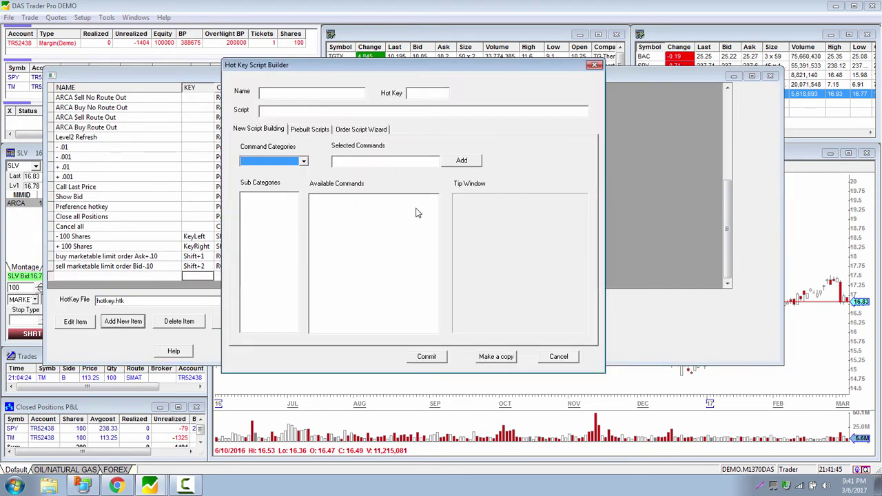
left_click(365, 130)
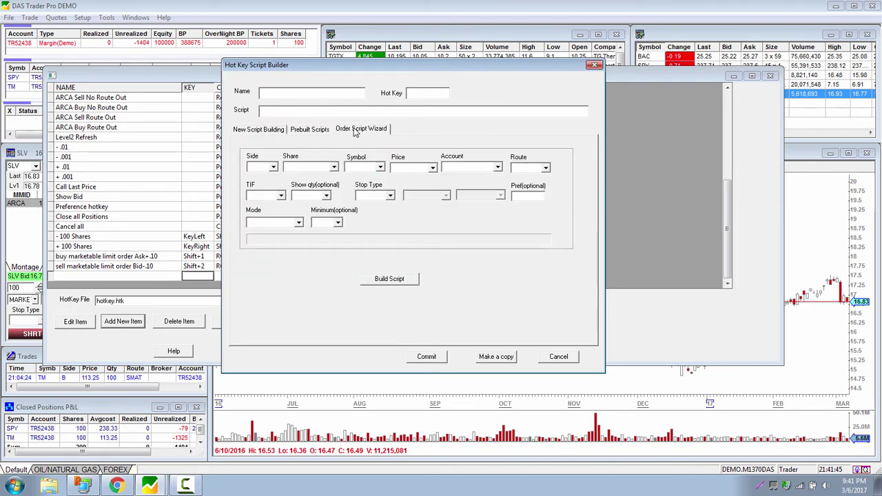
- Add the HorizontalLine command from the Trading category's Chart specific group to the new hotkey script
left_click(267, 129)
left_click(303, 161)
left_click(255, 171)
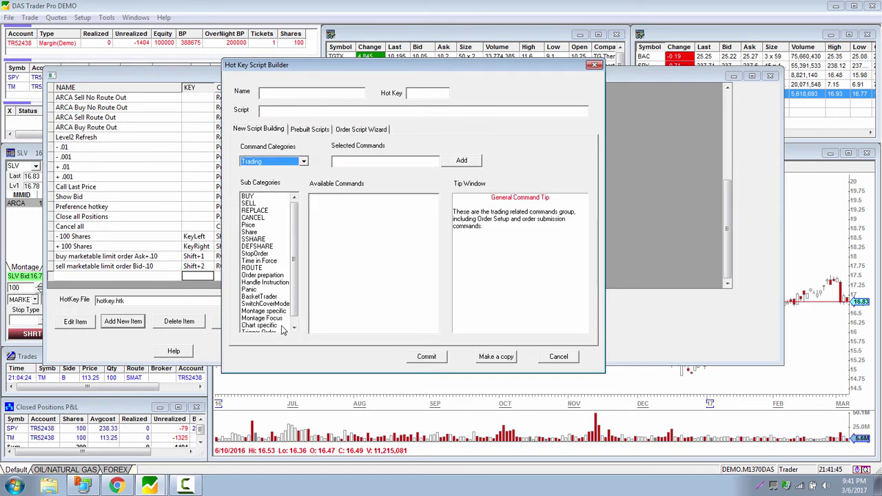
left_click(271, 326)
left_click(337, 322)
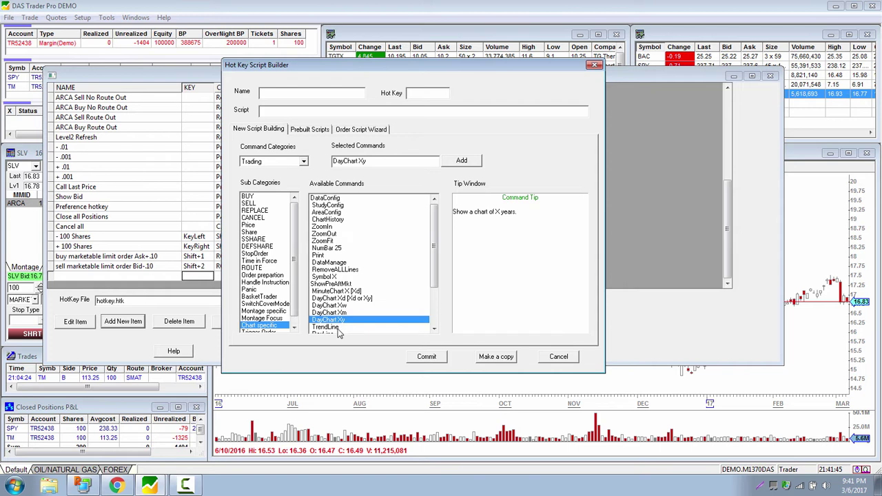
left_click(337, 328)
scroll(345, 324, "down", 3)
left_click(336, 284)
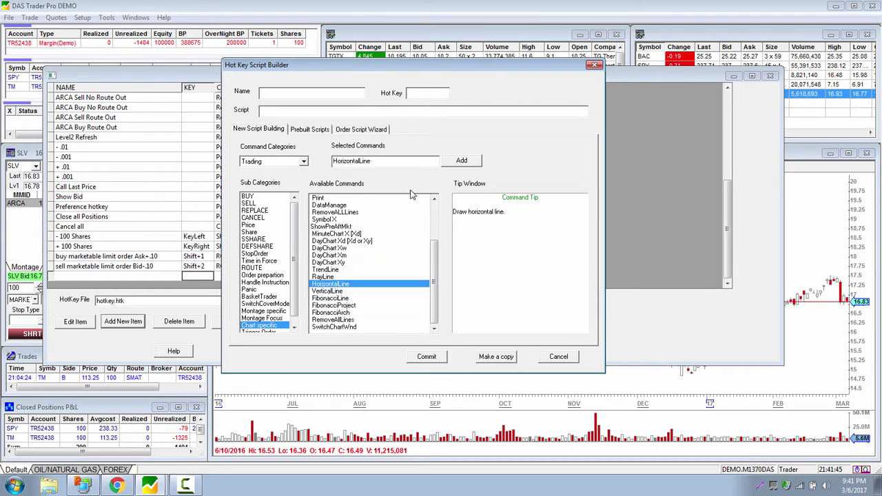
left_click(461, 159)
- Name the hotkey "support resistance line", assign PageDown to it and commit the item
left_click(302, 98)
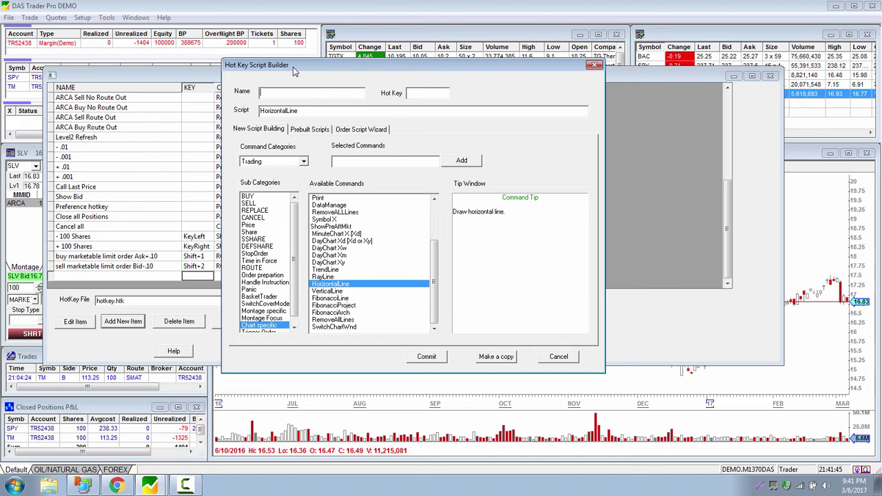
type("support resistance line")
left_click(429, 98)
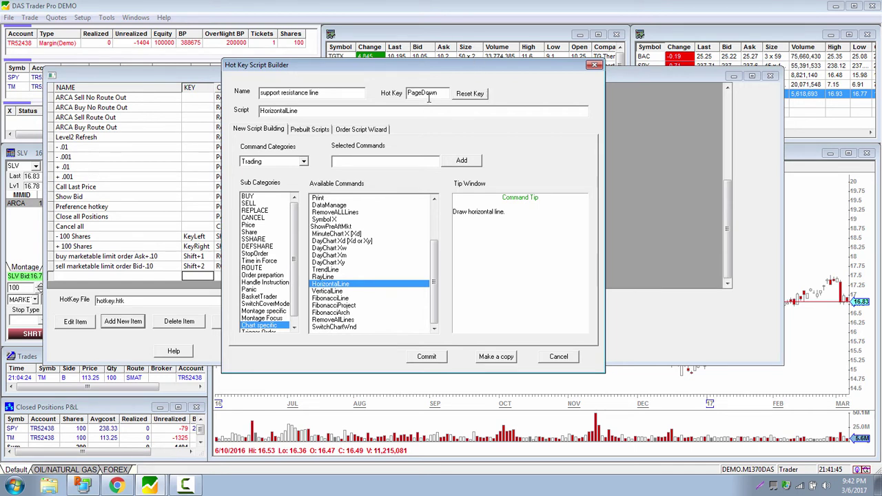
left_click(427, 356)
- Start a new hotkey item and add the FibonacciLine command from the Trading category's Chart specific group to its script
left_click(131, 325)
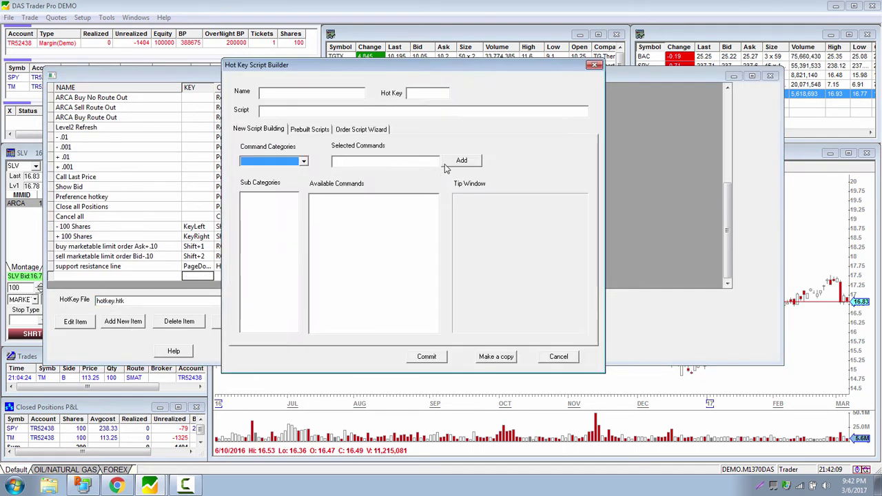
left_click(302, 162)
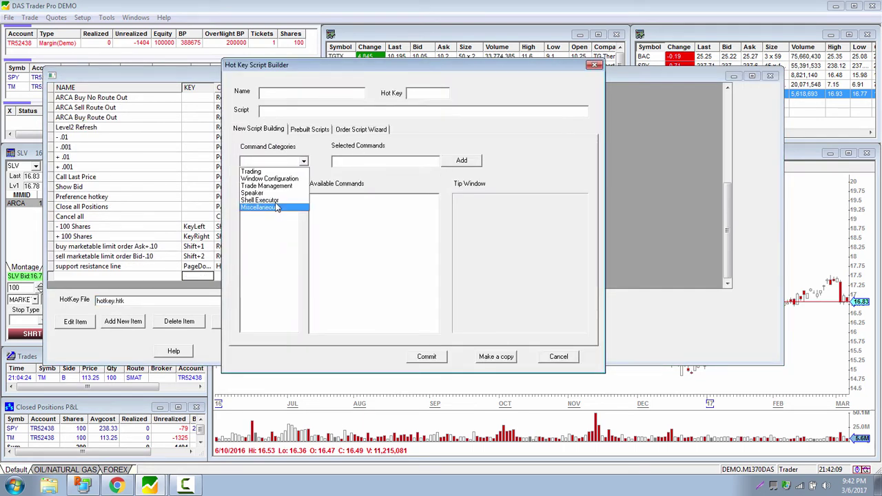
left_click(265, 170)
left_click(271, 326)
left_click(337, 318)
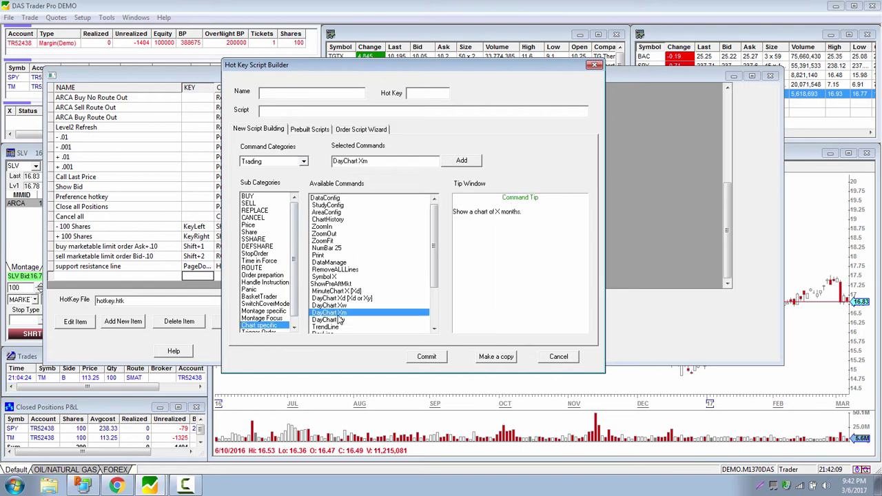
scroll(338, 303, "down", 3)
left_click(339, 298)
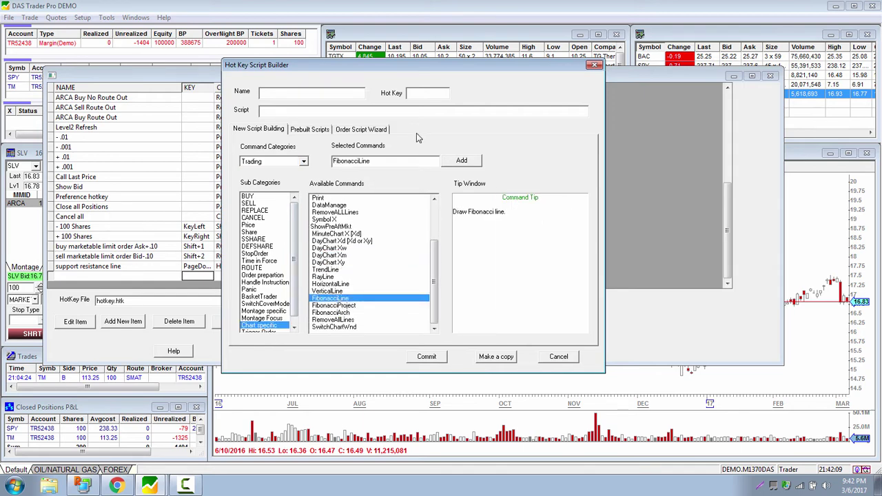
left_click(462, 162)
- Name the hotkey "Fib Line", assign PageUp to it, commit the item and accept the hotkey configuration
left_click(325, 91)
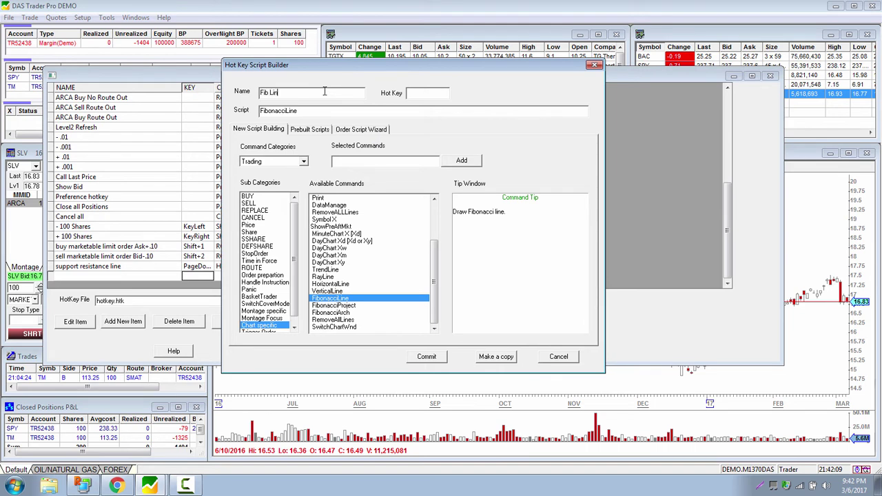
left_click(432, 96)
left_click(427, 359)
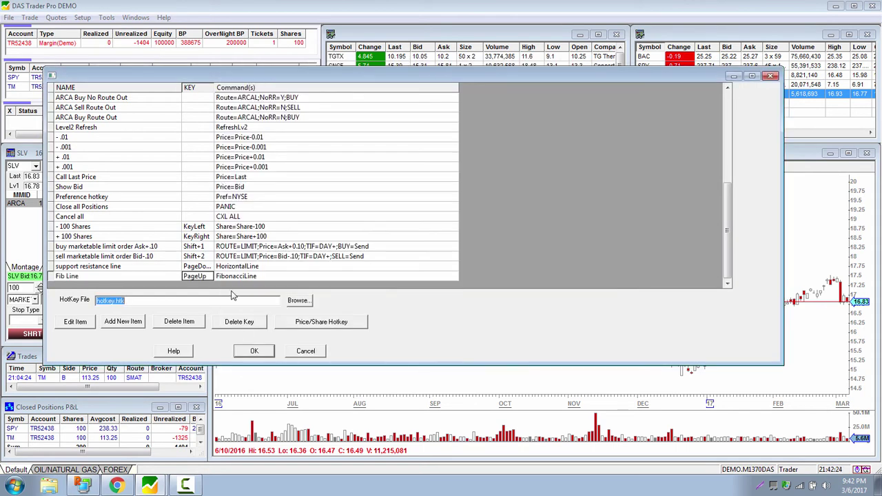
left_click(253, 353)
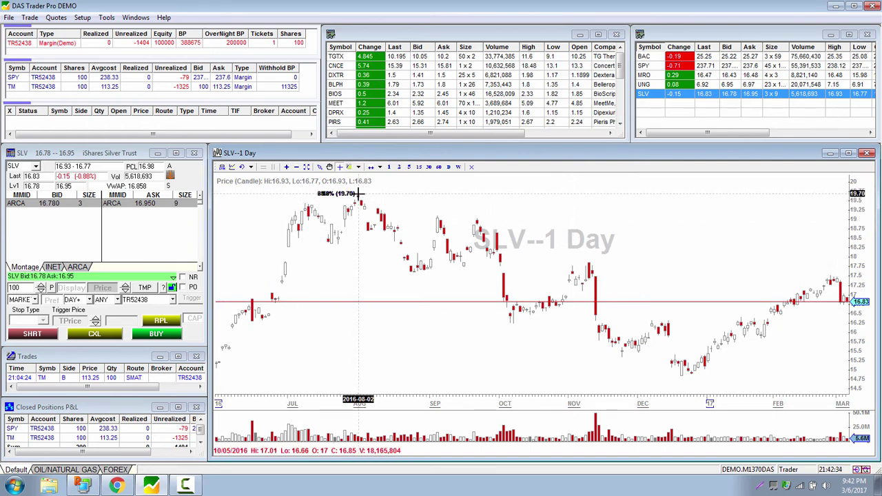
- Draw a Fibonacci line on the SLV chart from the early-August high at 19.70 to the June low near 15.1, and place a horizontal line near 15.4
left_click_drag(358, 194, 217, 366)
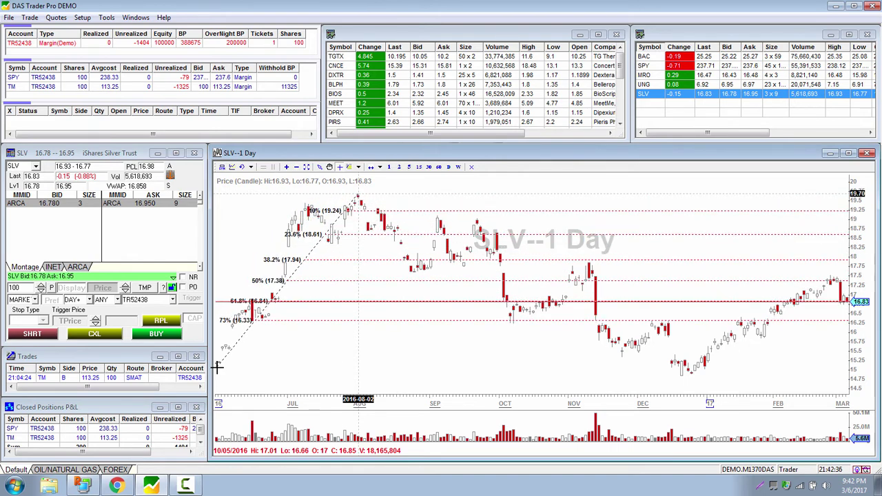
right_click(613, 342)
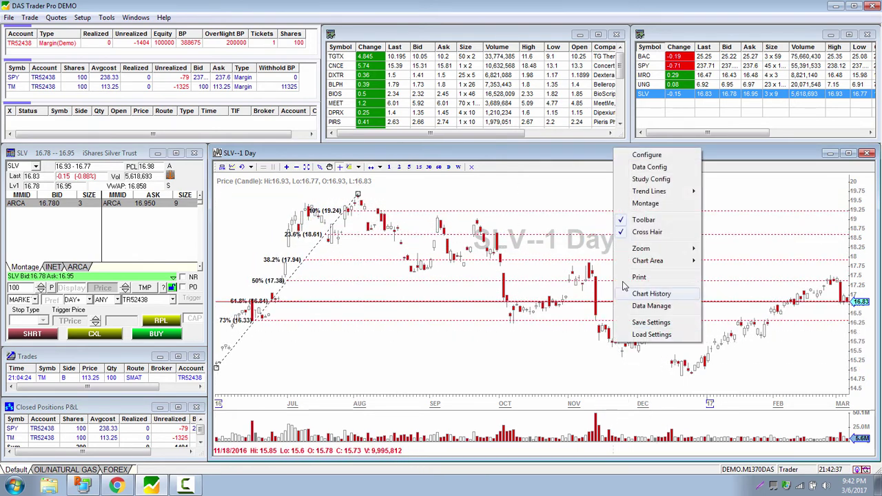
left_click(572, 284)
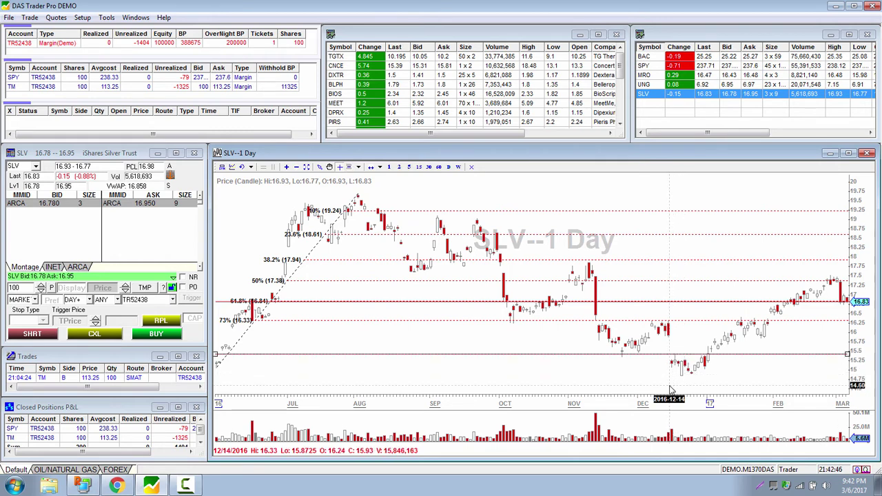
- Look through the daily charts of the watchlist symbols UNG, MRO, SPY, BAC and SLV
key("Up")
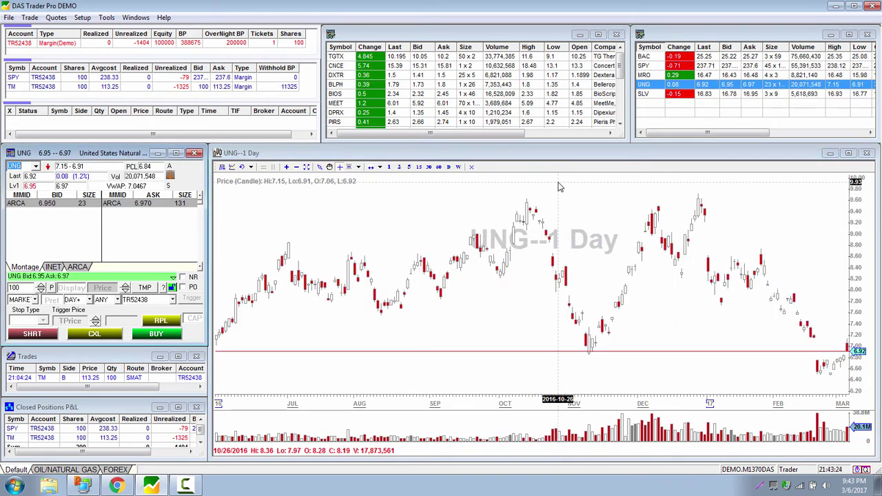
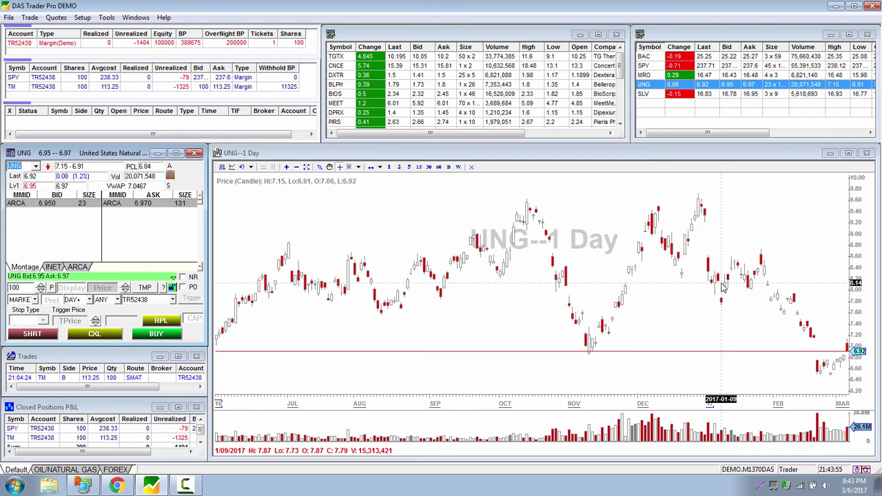
left_click(644, 75)
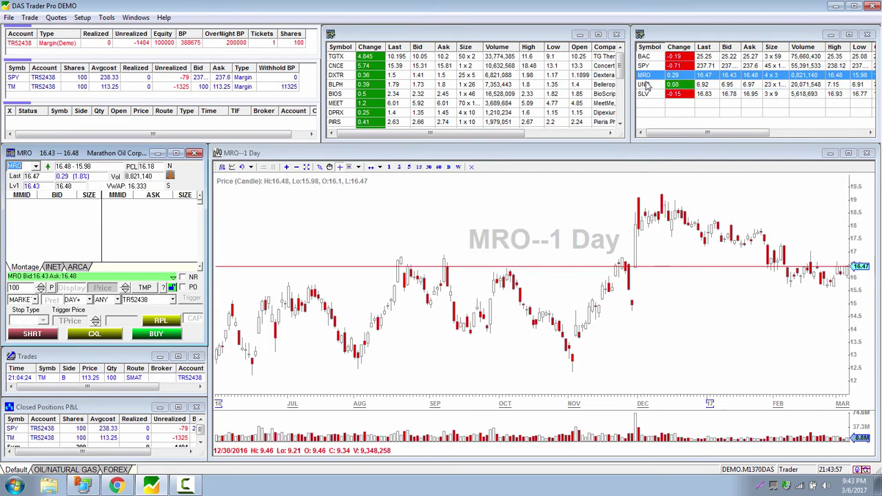
left_click(644, 66)
left_click(645, 76)
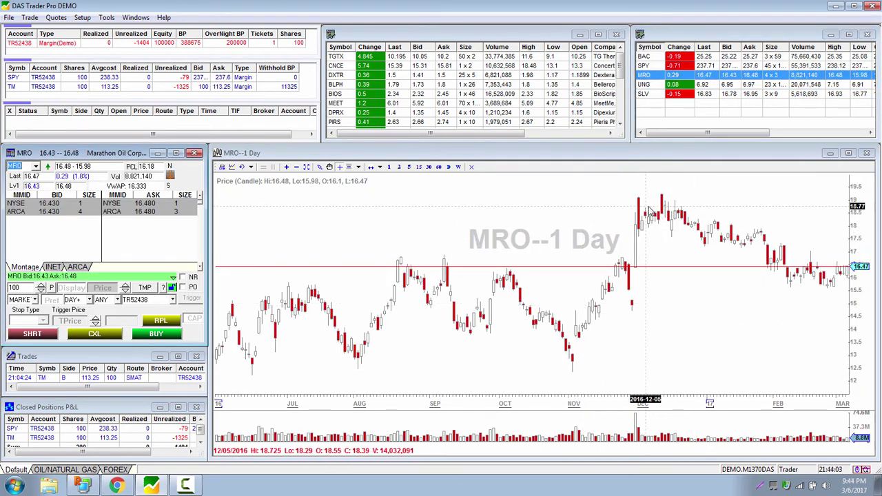
type("BAC")
key("Return")
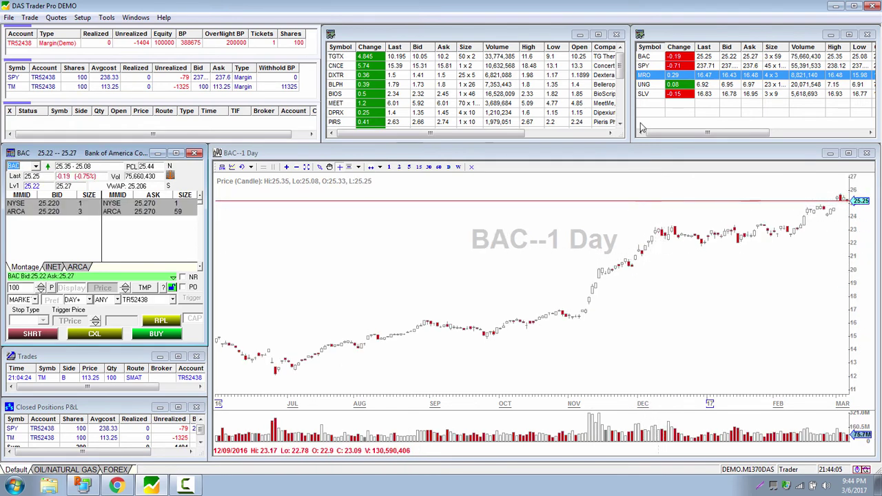
left_click(646, 95)
- Load MRO and draw a Fibonacci line from the December high near 19.2 to the November low near 12.4, adjusting its upper end onto the high
left_click(645, 74)
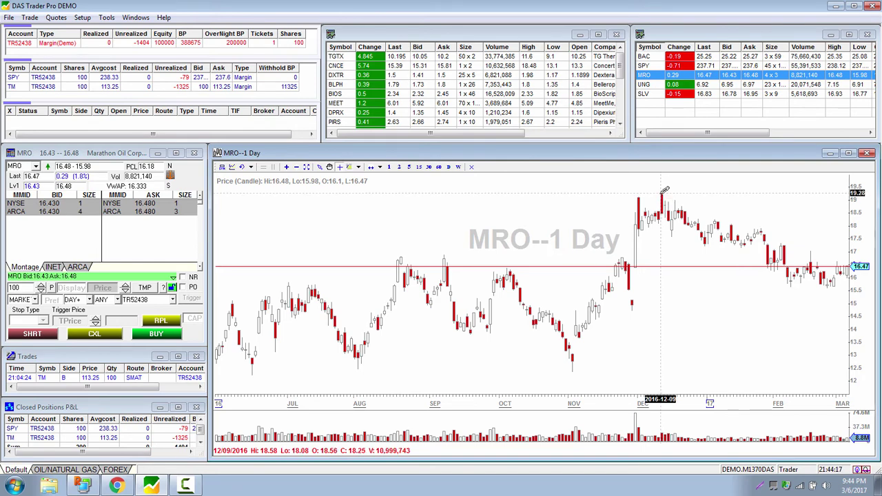
left_click_drag(663, 193, 572, 371)
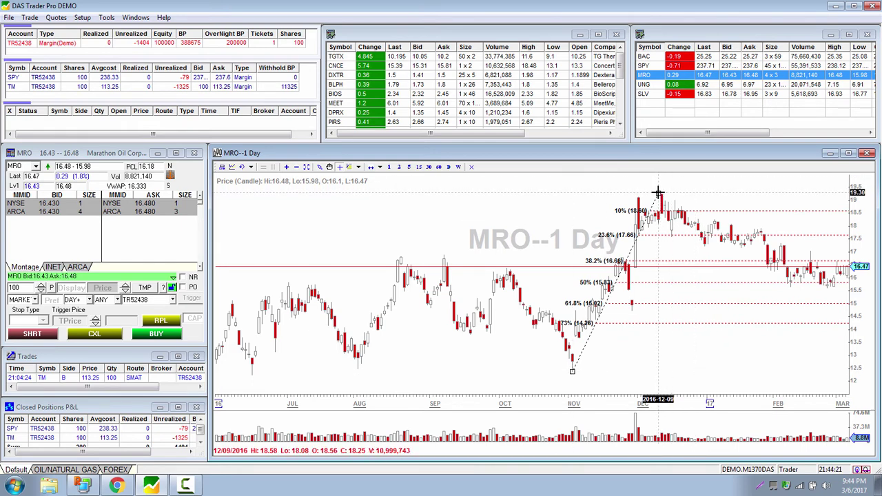
left_click_drag(664, 193, 661, 194)
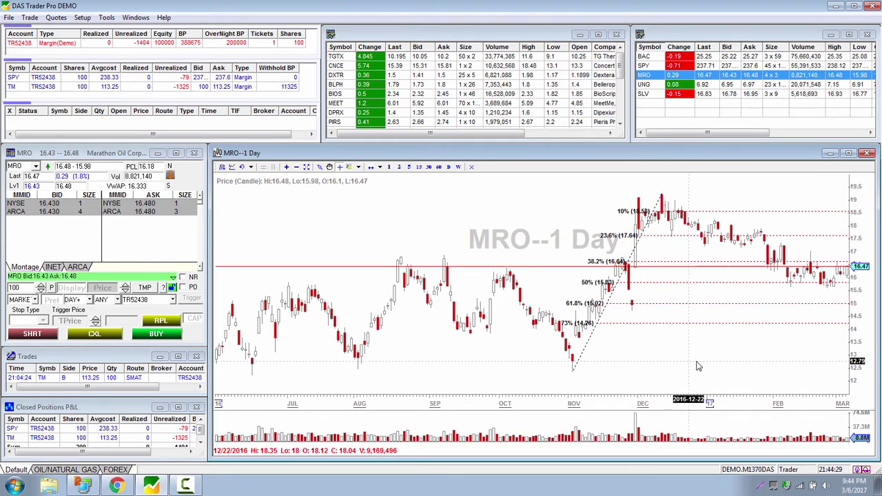
left_click(614, 371)
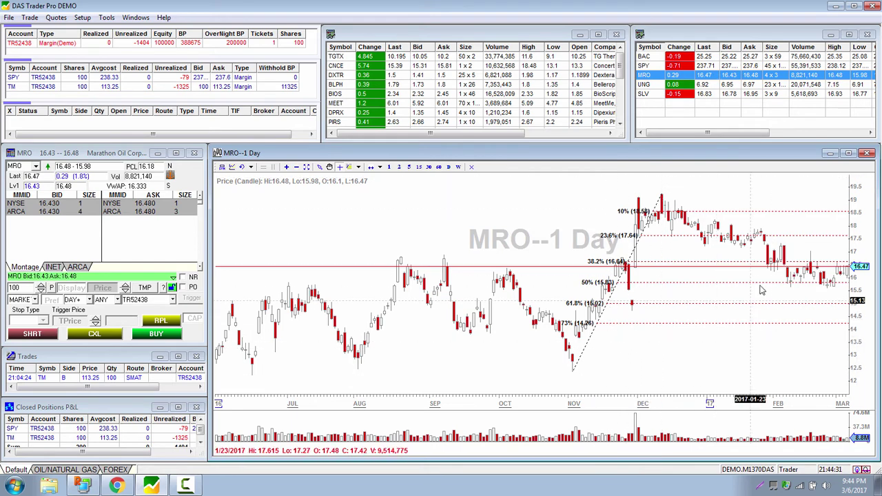